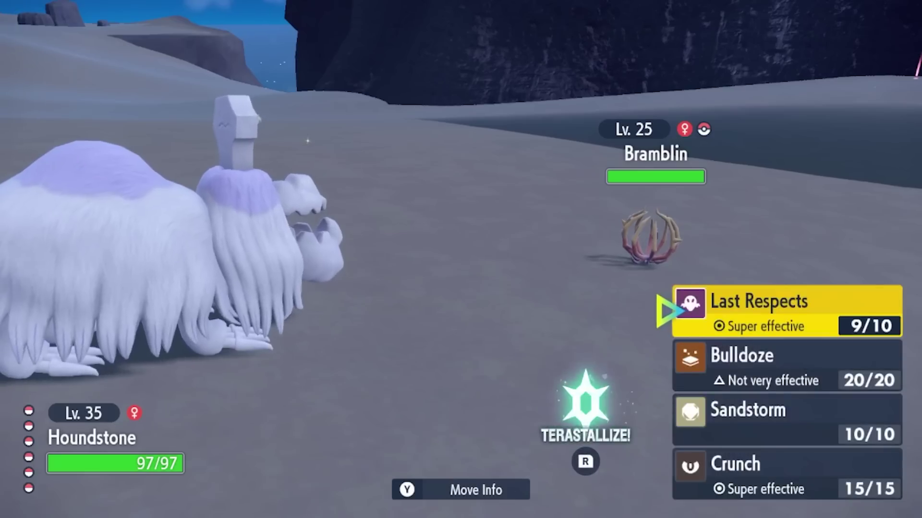
{"action": "key", "text": "Return"}
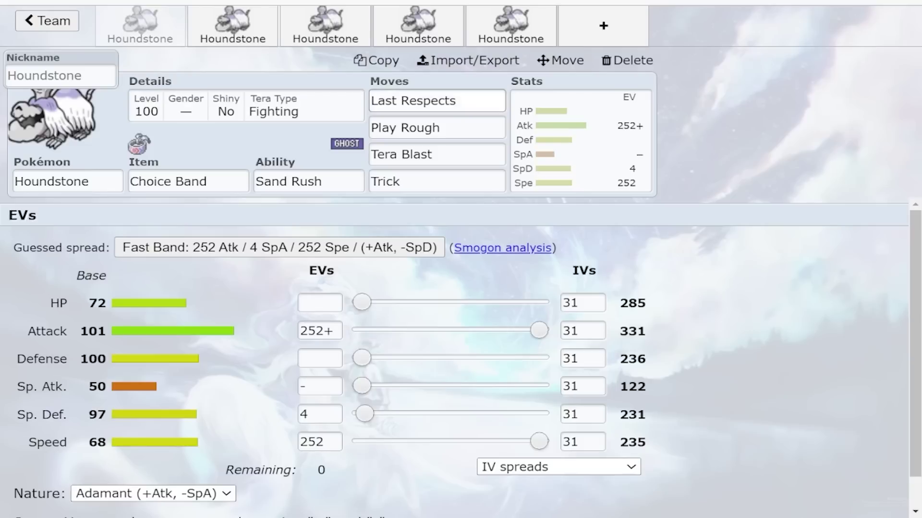
Step: Examine the Last Respects move details and the EV spread of the Choice Band Houndstone set
{"action": "left_click", "coordinate": [450, 100]}
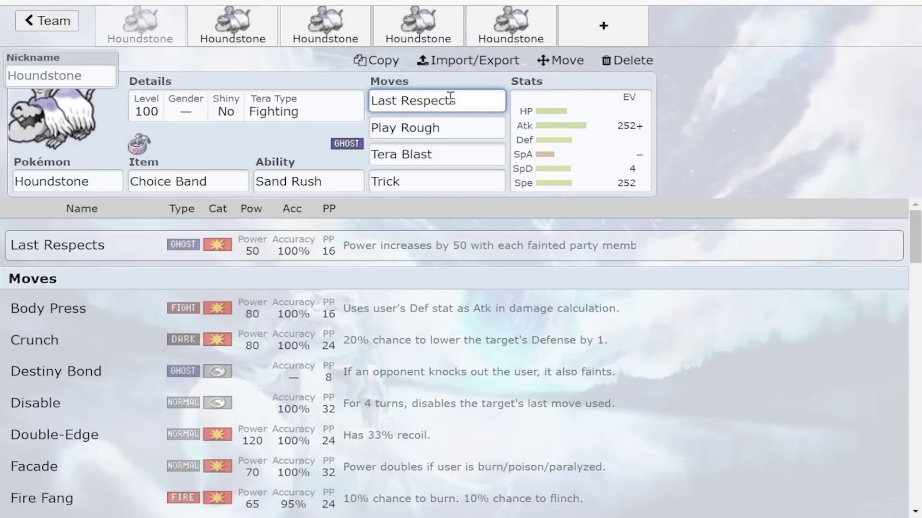
{"action": "left_click", "coordinate": [571, 141]}
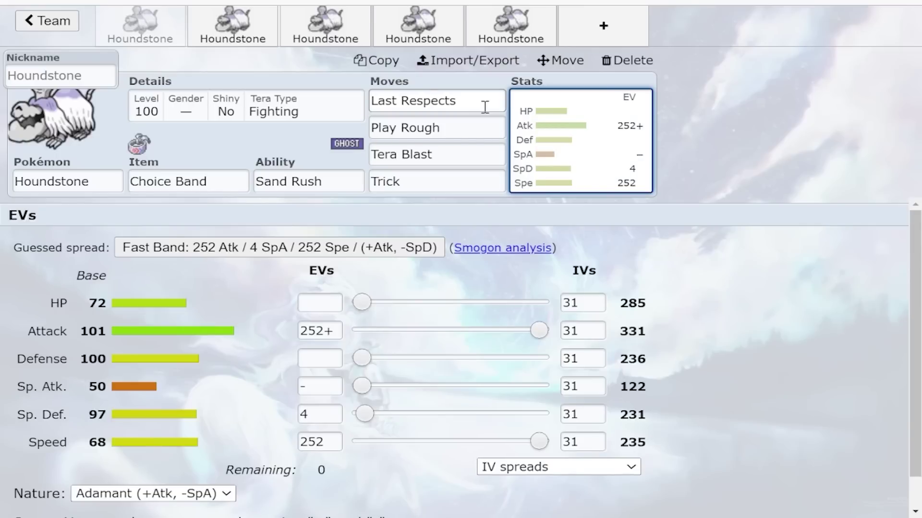
{"action": "left_click", "coordinate": [485, 107]}
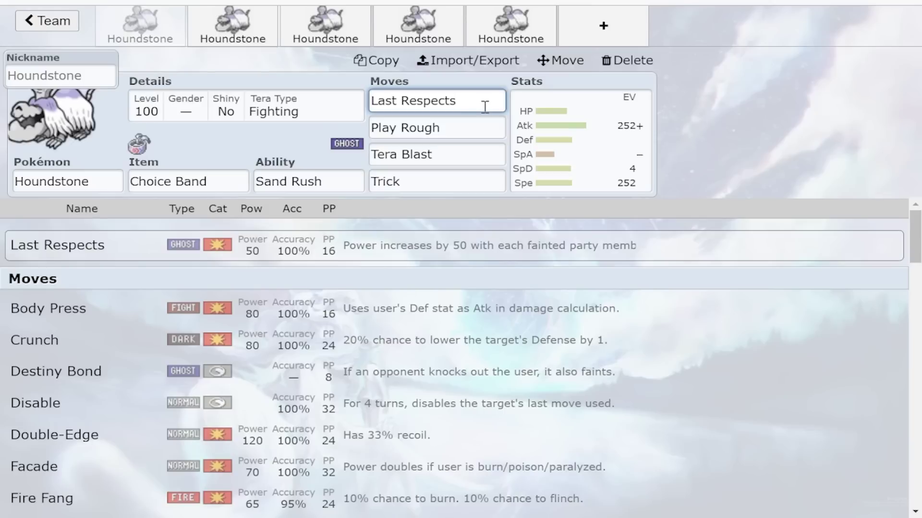
{"action": "left_click", "coordinate": [624, 187]}
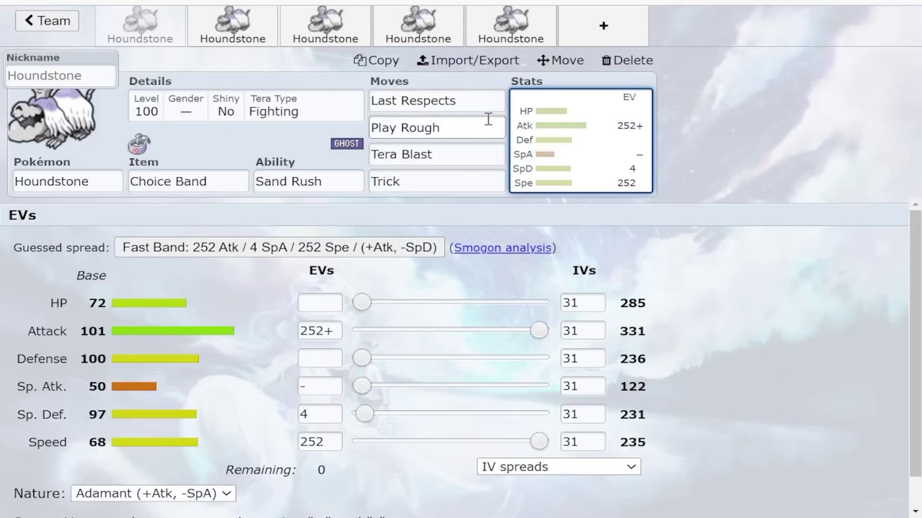
Step: Compare the move details of Play Rough and Last Respects in the Choice Band set, ending on its EV spread
{"action": "left_click", "coordinate": [472, 126]}
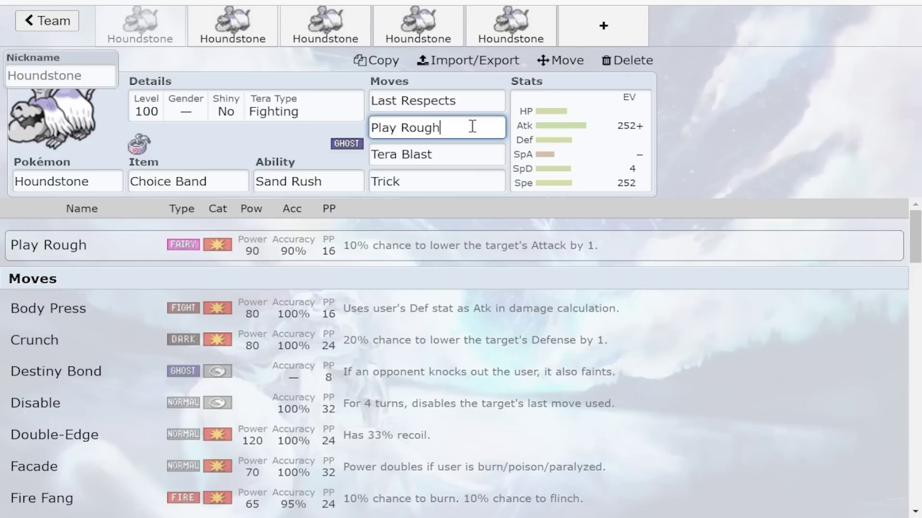
{"action": "left_click", "coordinate": [477, 107]}
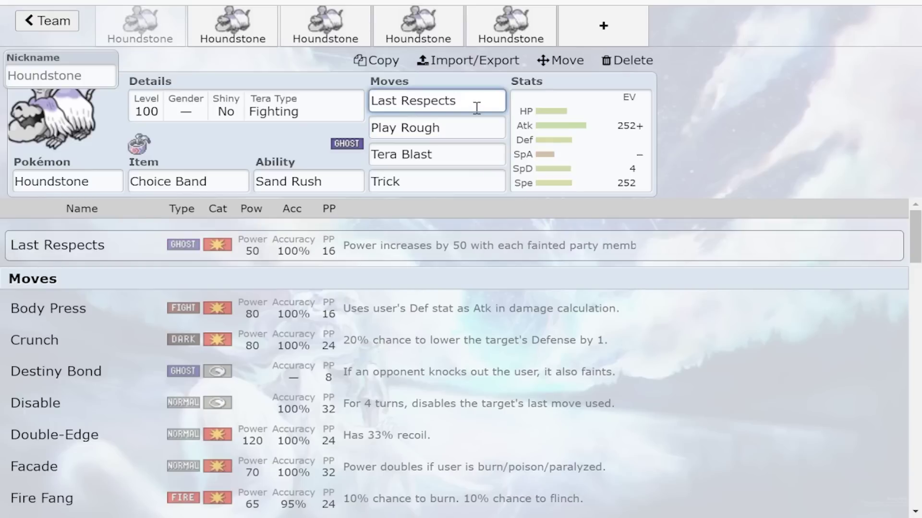
{"action": "left_click", "coordinate": [451, 127]}
{"action": "key", "text": "Tab"}
{"action": "key", "text": "Tab"}
{"action": "key", "text": "Tab"}
{"action": "left_click", "coordinate": [480, 102]}
{"action": "left_click", "coordinate": [467, 124]}
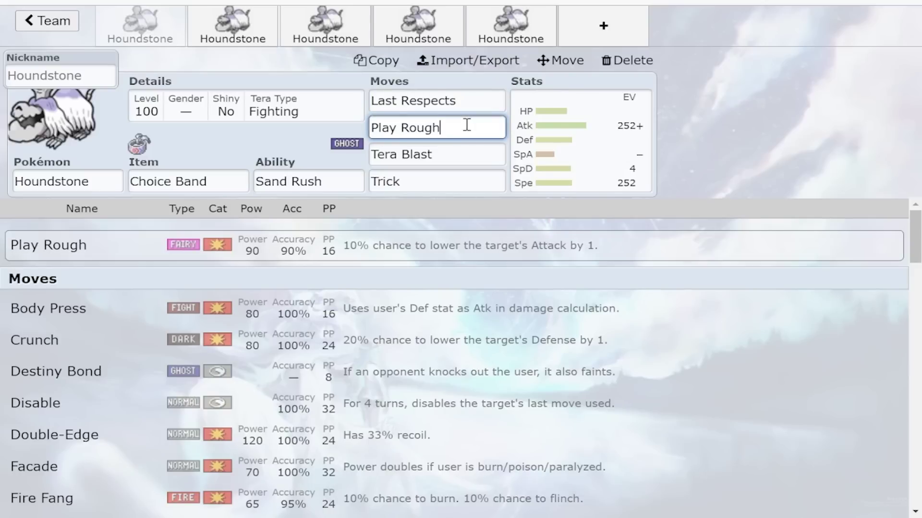
{"action": "left_click", "coordinate": [543, 128]}
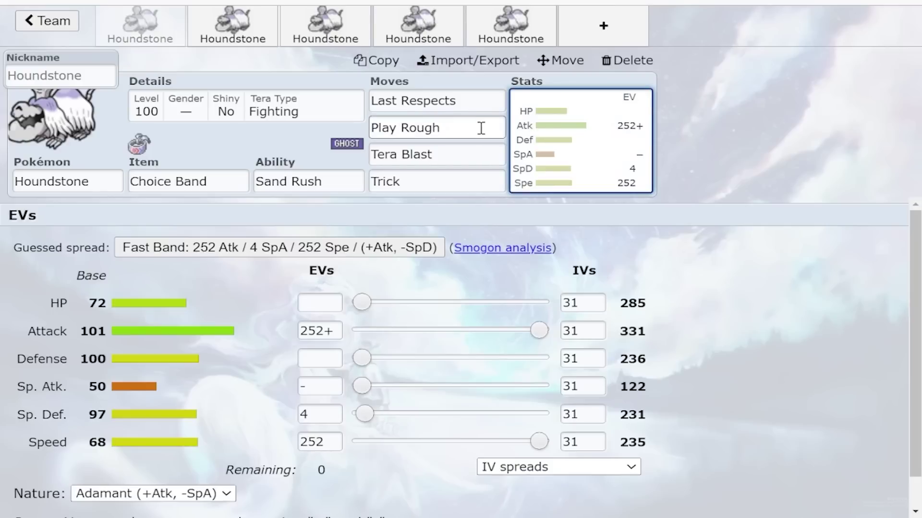
Step: Examine the details of Tera Blast, Trick and Last Respects in the Choice Band Houndstone set
{"action": "left_click", "coordinate": [462, 154]}
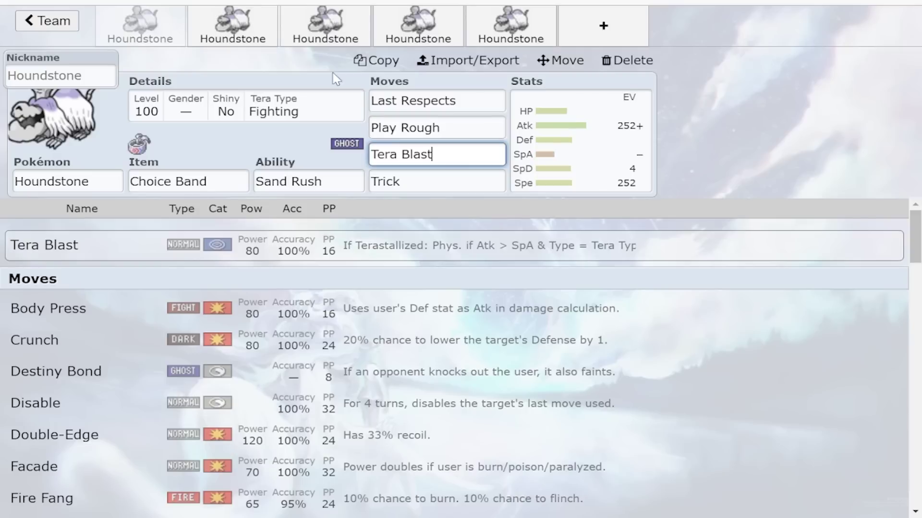
{"action": "left_click", "coordinate": [542, 126]}
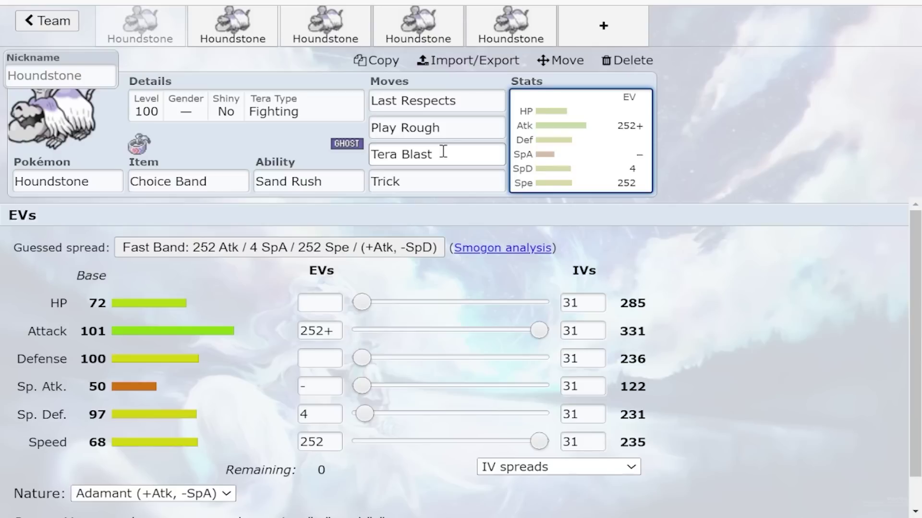
{"action": "left_click", "coordinate": [445, 182]}
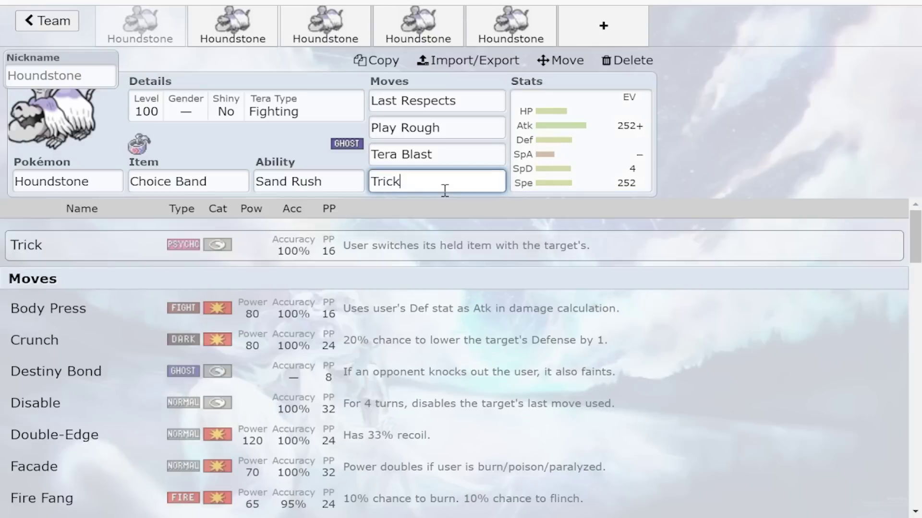
{"action": "left_click", "coordinate": [549, 163]}
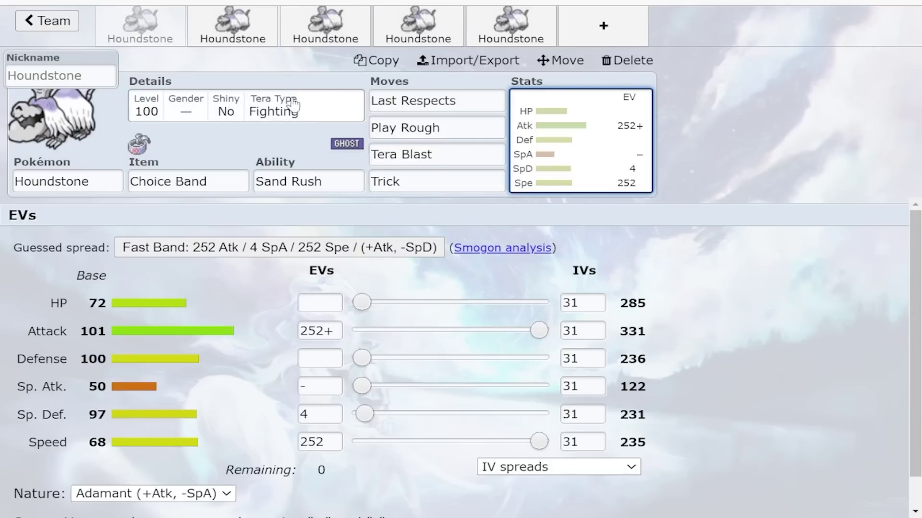
{"action": "left_click", "coordinate": [454, 154]}
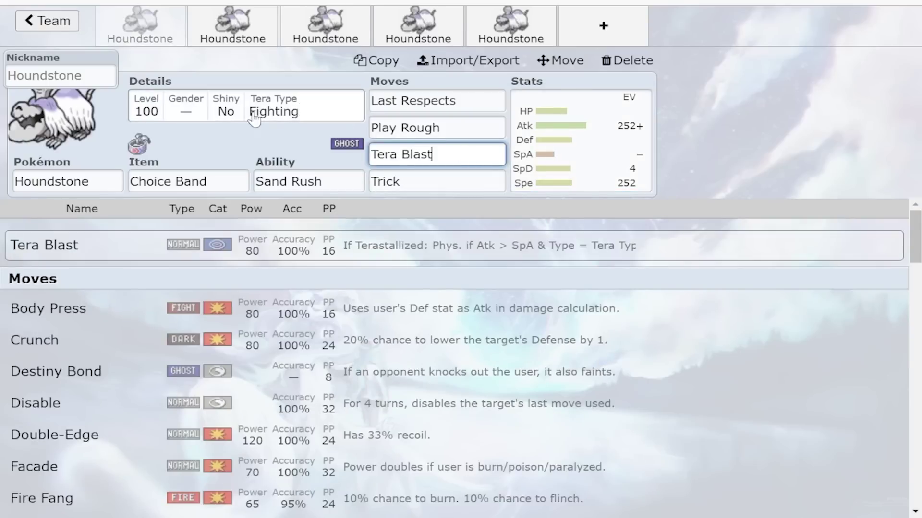
{"action": "left_click", "coordinate": [546, 153]}
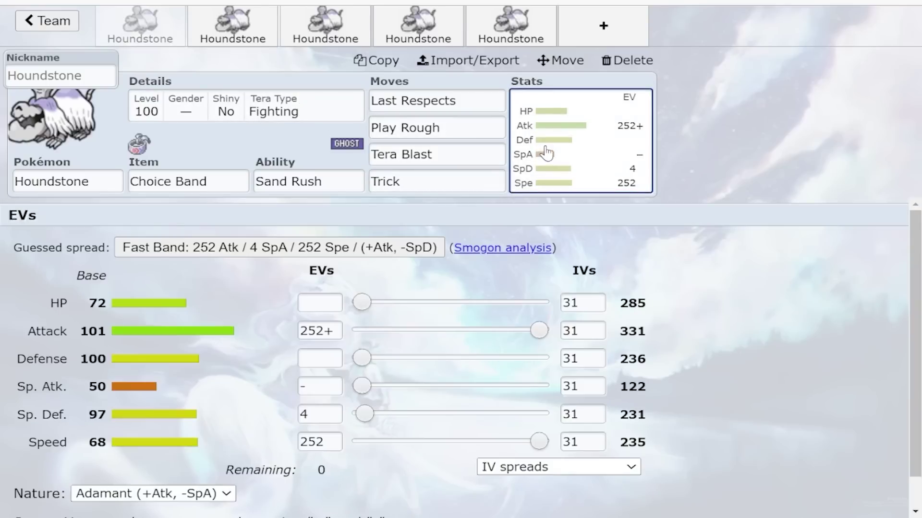
{"action": "left_click", "coordinate": [461, 101]}
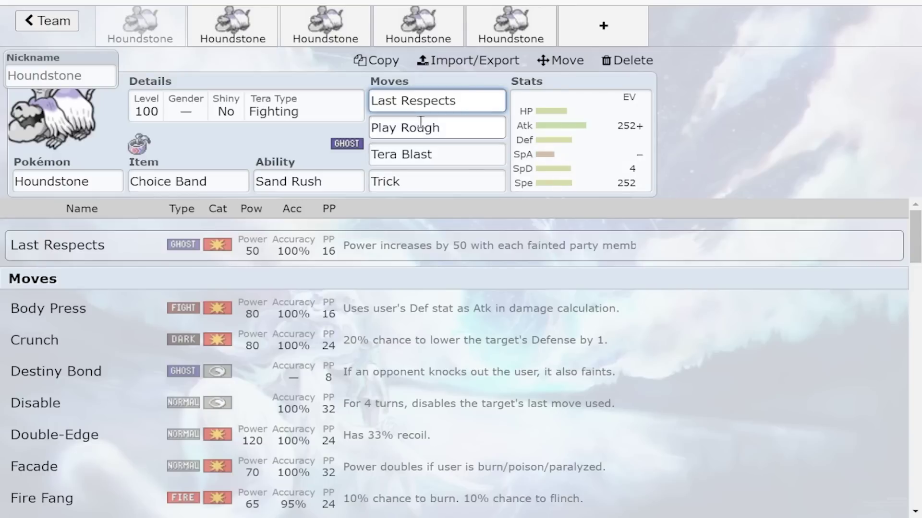
{"action": "left_click", "coordinate": [530, 144]}
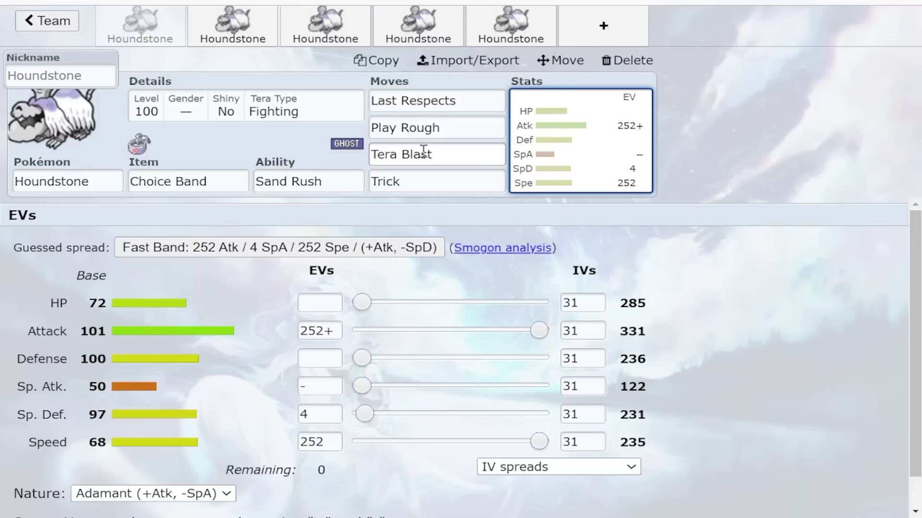
Step: Open the second Houndstone set, holding Life Orb, and view its Play Rough details and EV spread
{"action": "left_click", "coordinate": [217, 15]}
{"action": "left_click", "coordinate": [617, 166]}
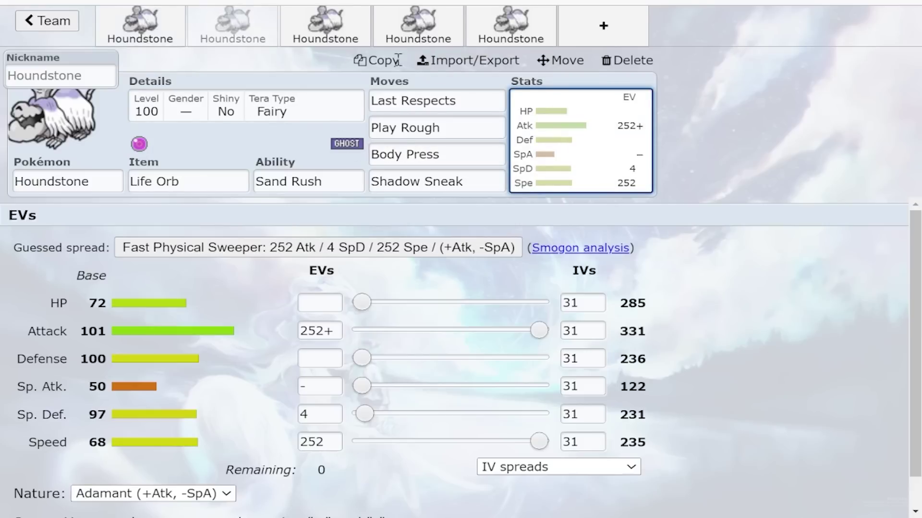
{"action": "left_click", "coordinate": [181, 29]}
{"action": "left_click", "coordinate": [217, 30]}
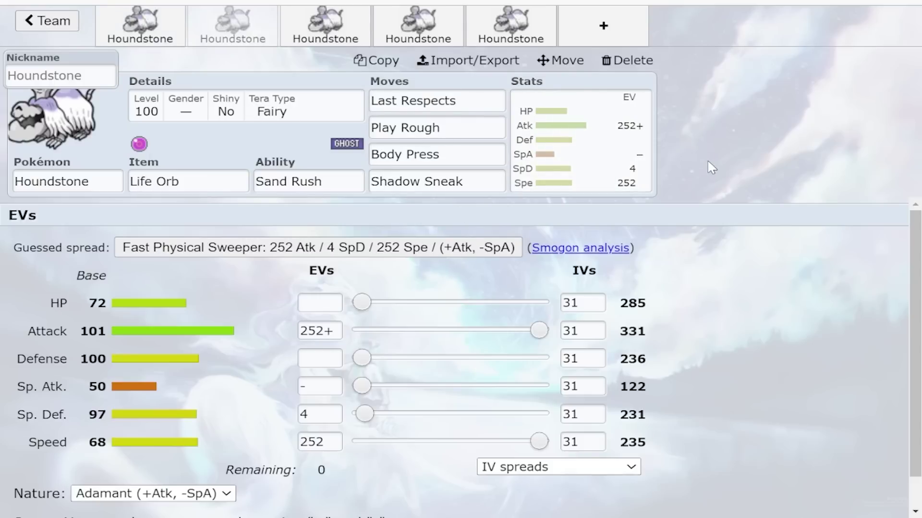
{"action": "left_click", "coordinate": [490, 126]}
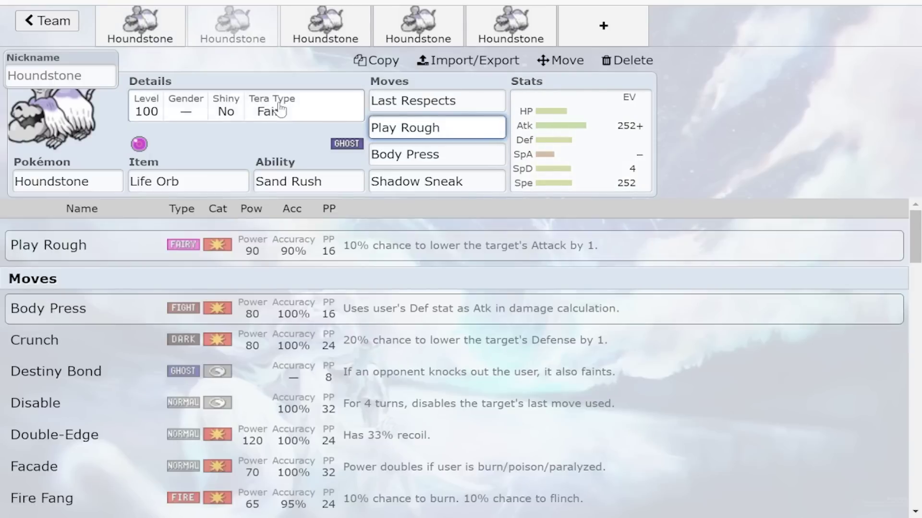
{"action": "left_click", "coordinate": [516, 142]}
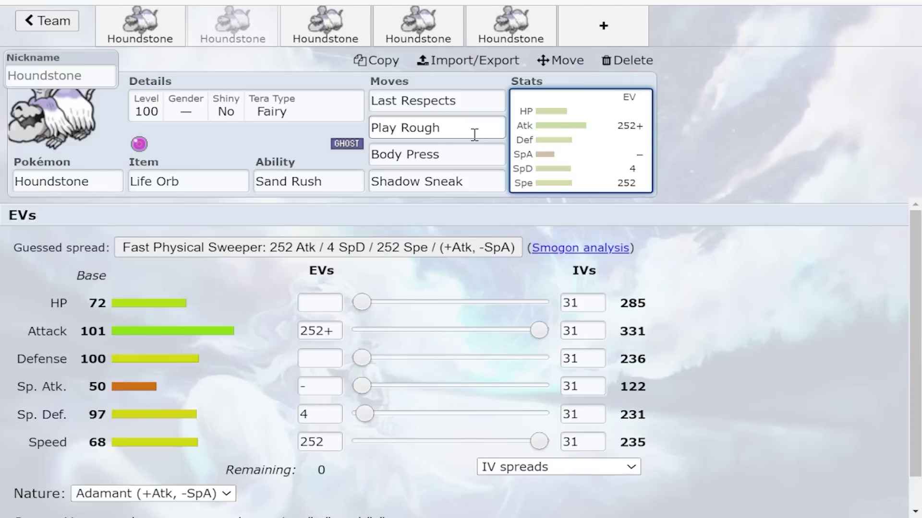
Step: Compare the Choice Band set with the Life Orb set, then recheck Play Rough in the Life Orb set
{"action": "left_click", "coordinate": [128, 20]}
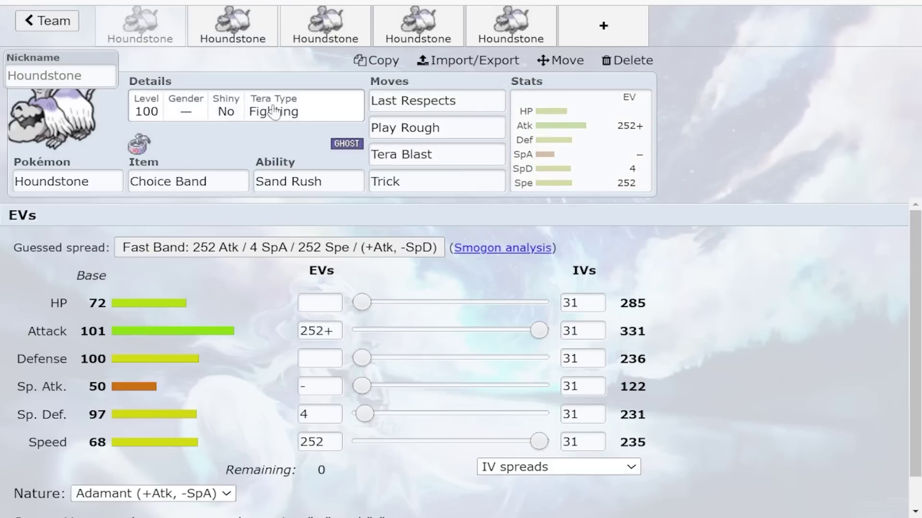
{"action": "left_click", "coordinate": [237, 40]}
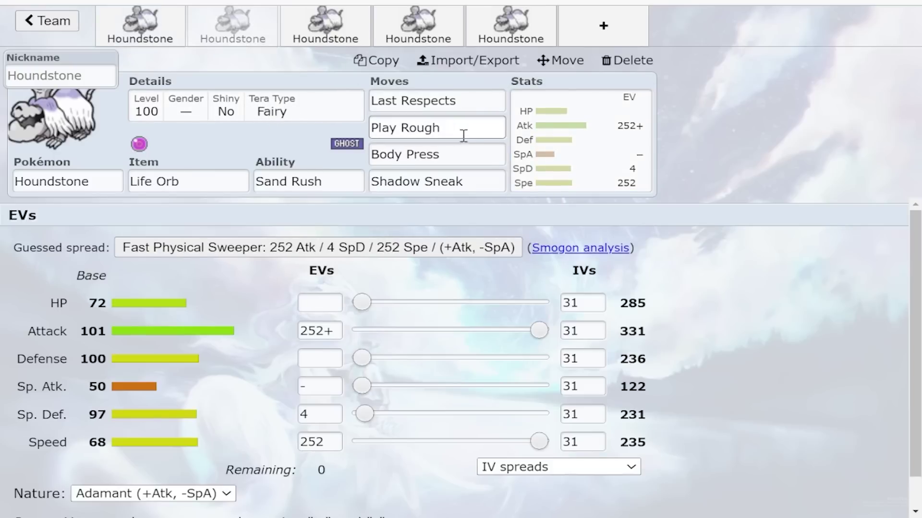
{"action": "left_click", "coordinate": [144, 29]}
{"action": "left_click", "coordinate": [255, 41]}
{"action": "left_click", "coordinate": [447, 128]}
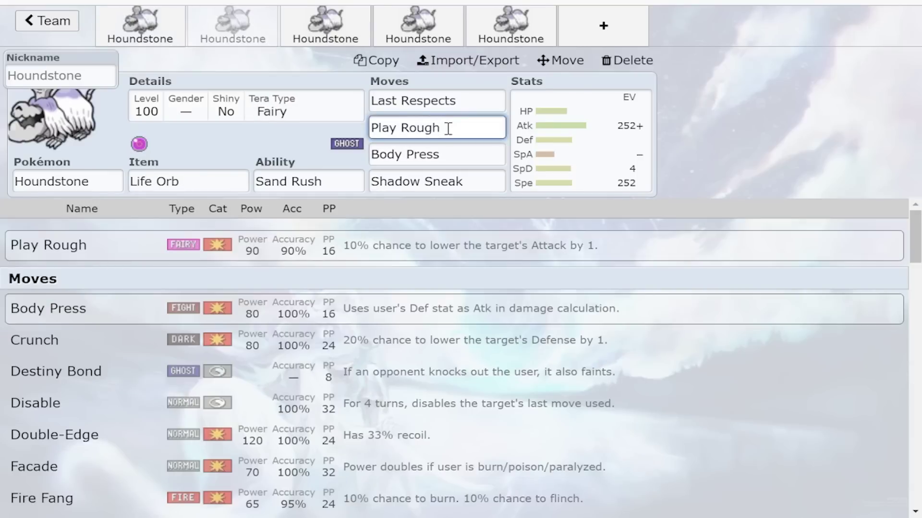
{"action": "left_click", "coordinate": [550, 128]}
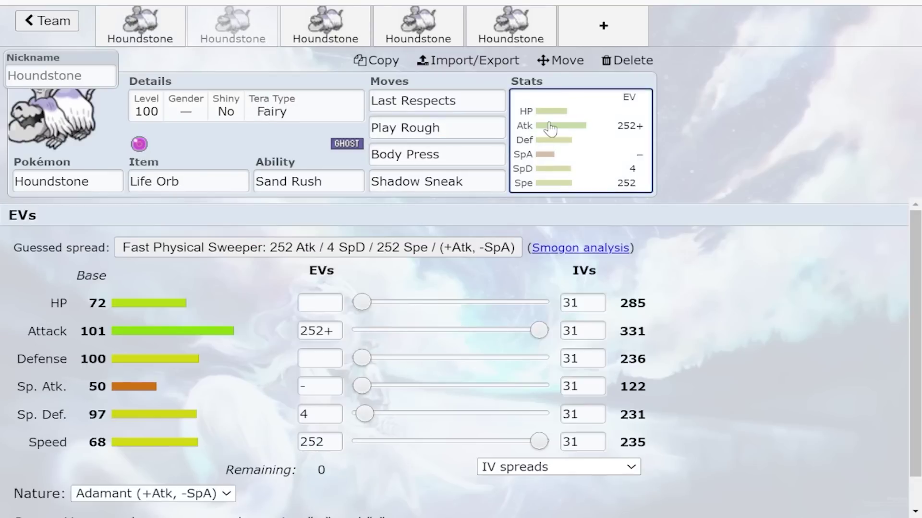
Step: Examine the details of Last Respects, Body Press and Shadow Sneak in the Life Orb Houndstone set
{"action": "left_click", "coordinate": [477, 102]}
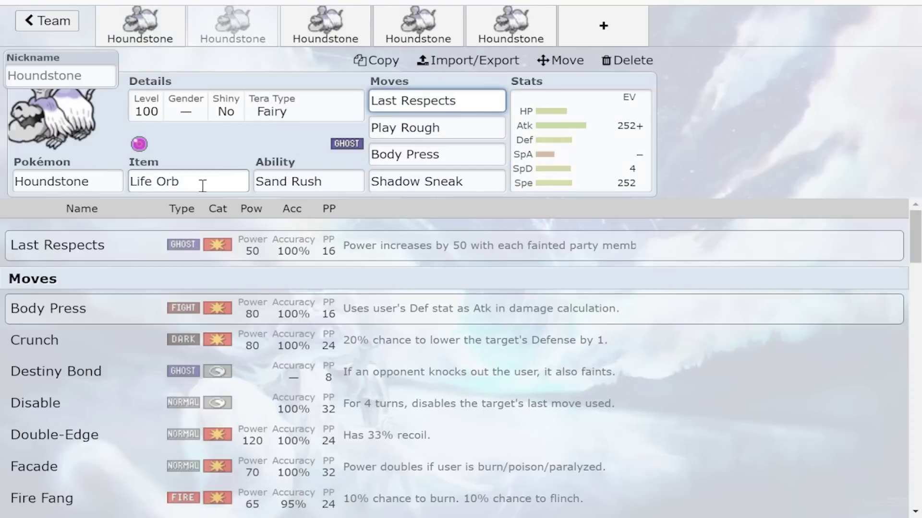
{"action": "left_click", "coordinate": [552, 139]}
{"action": "left_click", "coordinate": [457, 156]}
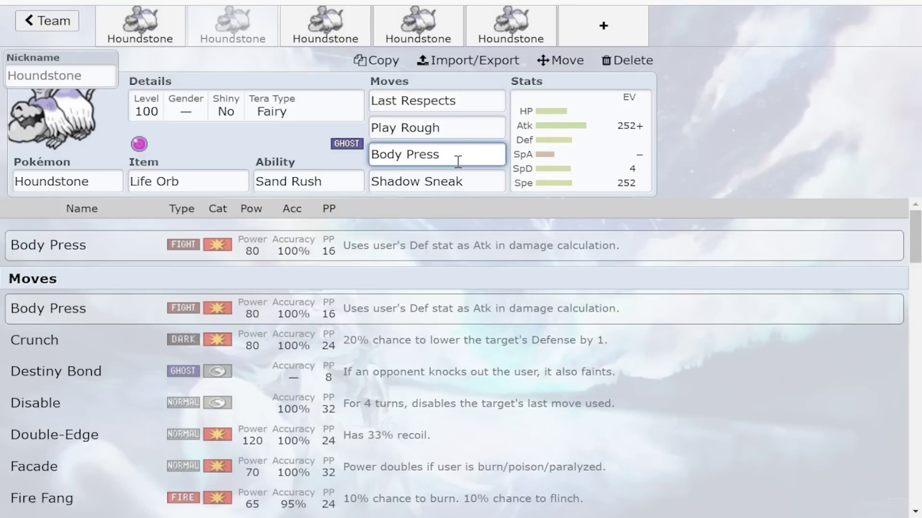
{"action": "left_click", "coordinate": [579, 148]}
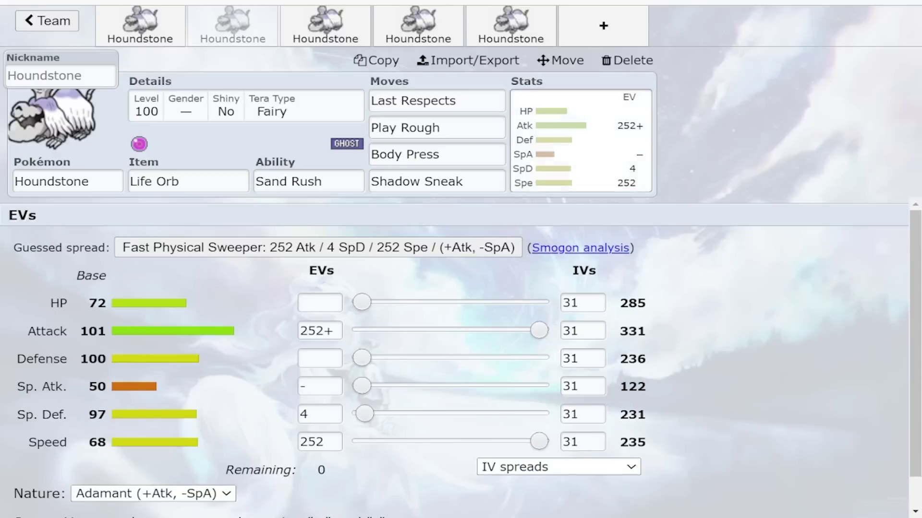
{"action": "left_click", "coordinate": [453, 153]}
{"action": "left_click", "coordinate": [606, 153]}
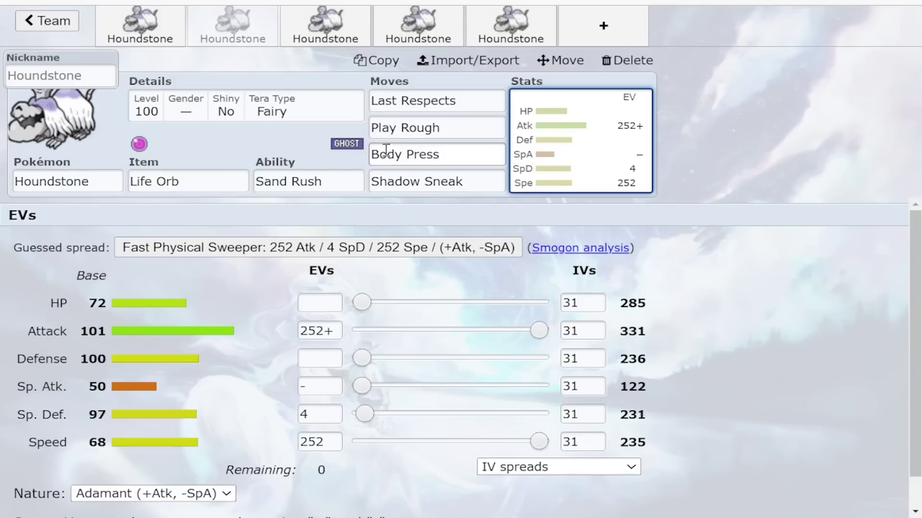
{"action": "left_click", "coordinate": [441, 181]}
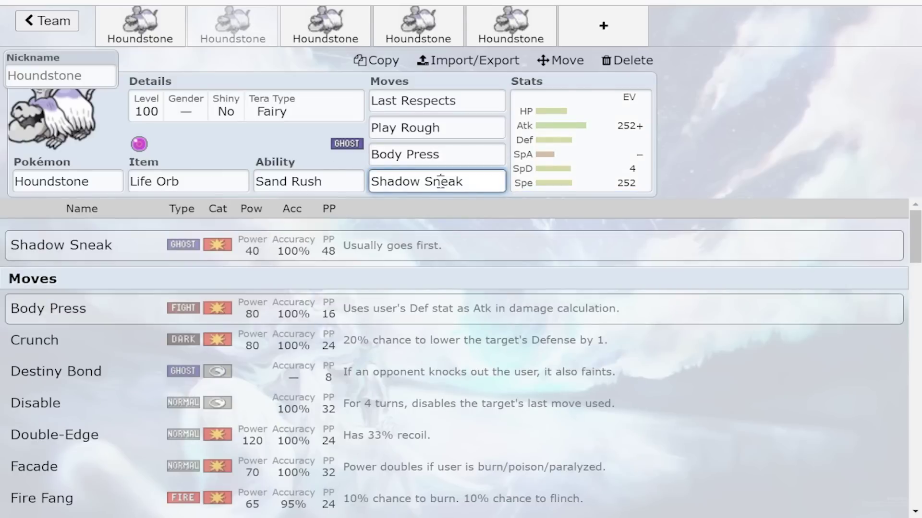
{"action": "left_click", "coordinate": [541, 150]}
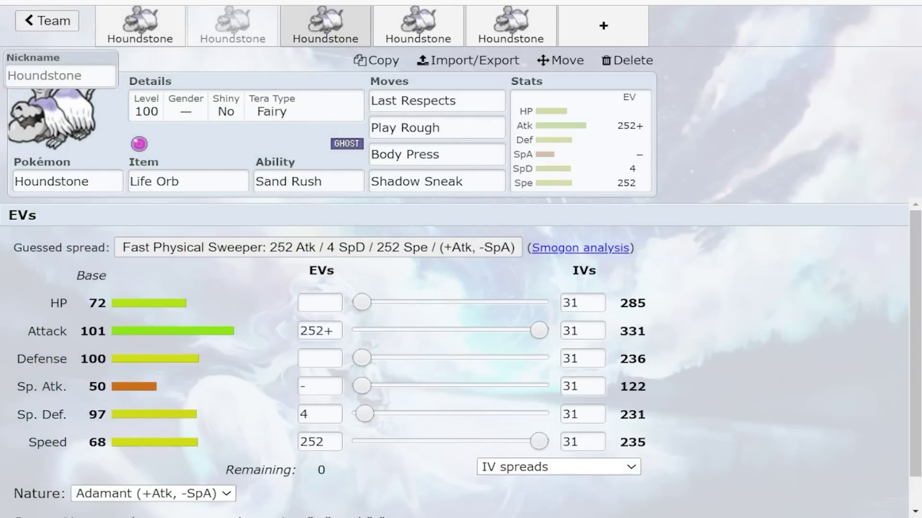
Step: Open the third Houndstone set, holding Leftovers, and examine its Fluffy ability description and EV spread
{"action": "left_click", "coordinate": [331, 29]}
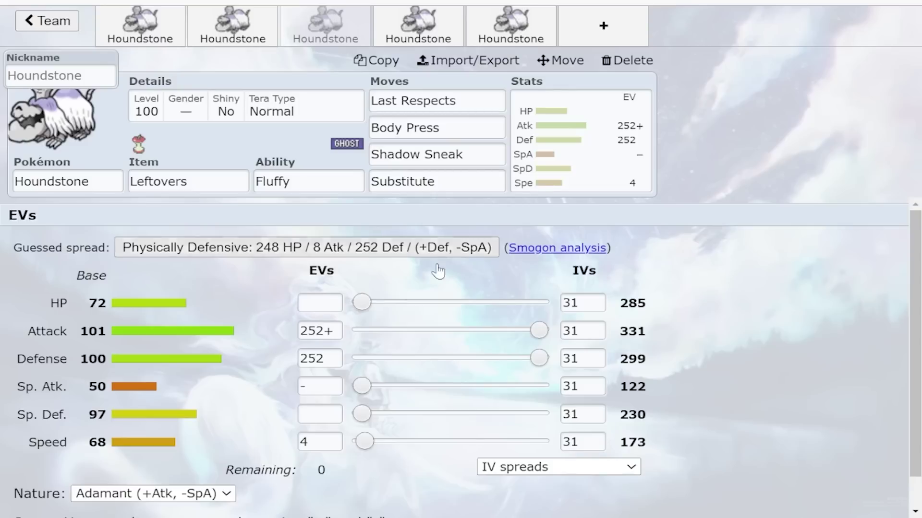
{"action": "left_click", "coordinate": [312, 179]}
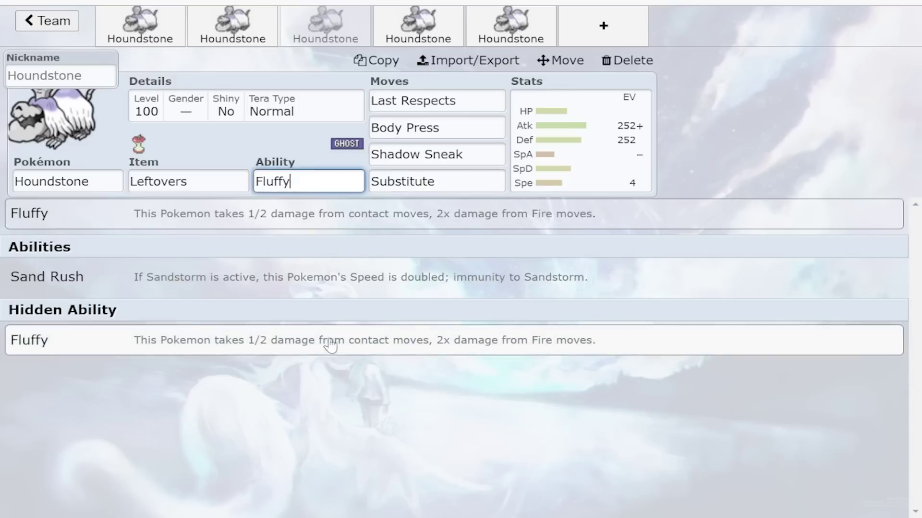
{"action": "left_click", "coordinate": [574, 129]}
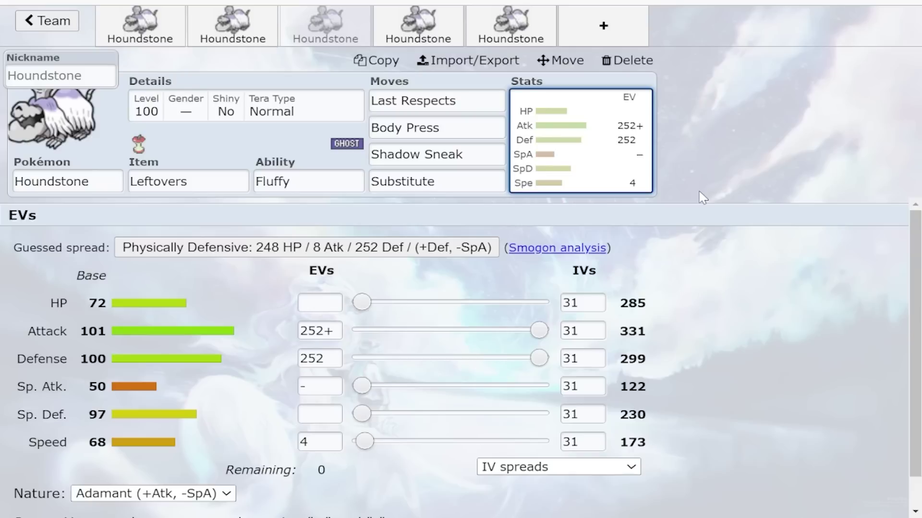
{"action": "left_click", "coordinate": [305, 181]}
{"action": "left_click", "coordinate": [576, 152]}
{"action": "left_click", "coordinate": [225, 33]}
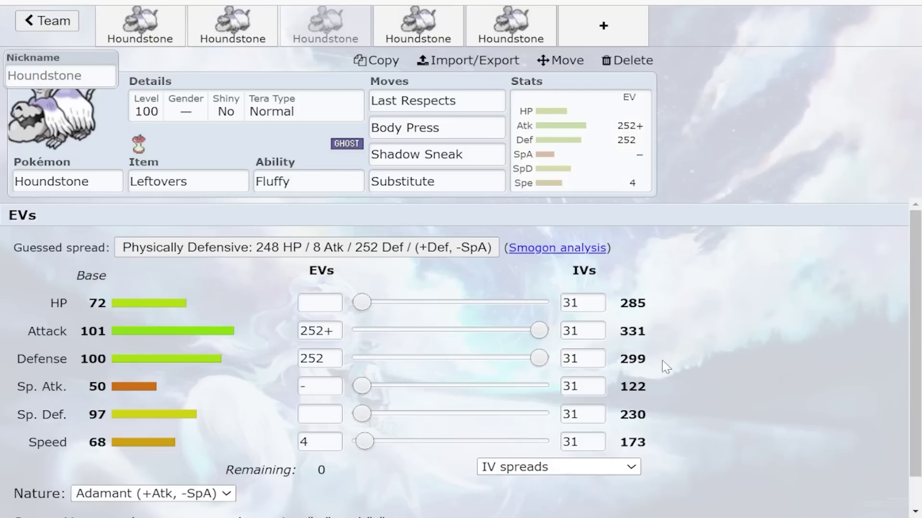
Step: Check the Substitute move in the third Houndstone set, holding Leftovers, and return to its EV spread
{"action": "left_click", "coordinate": [448, 178]}
{"action": "left_click", "coordinate": [636, 174]}
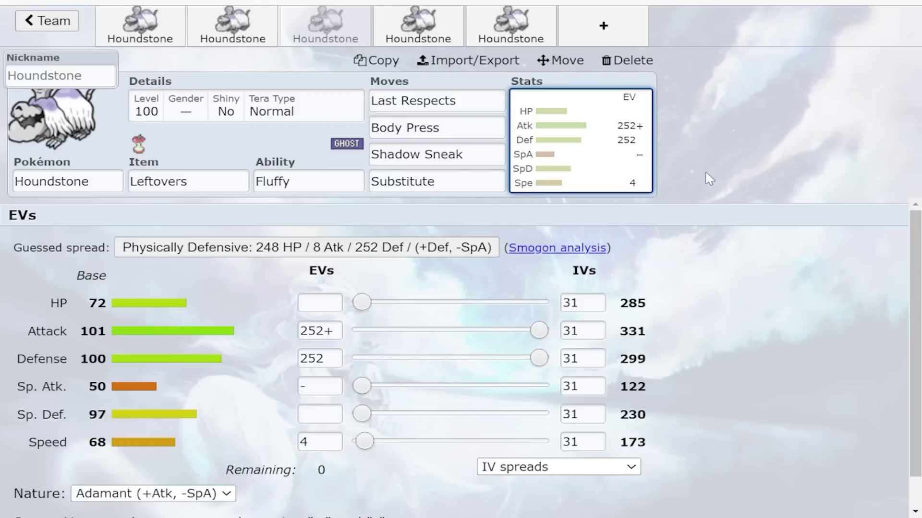
Step: Add Chien-Pao to the team and view its moves, base stats and Sword of Ruin ability
{"action": "left_click", "coordinate": [594, 33]}
{"action": "type", "text": "chie"}
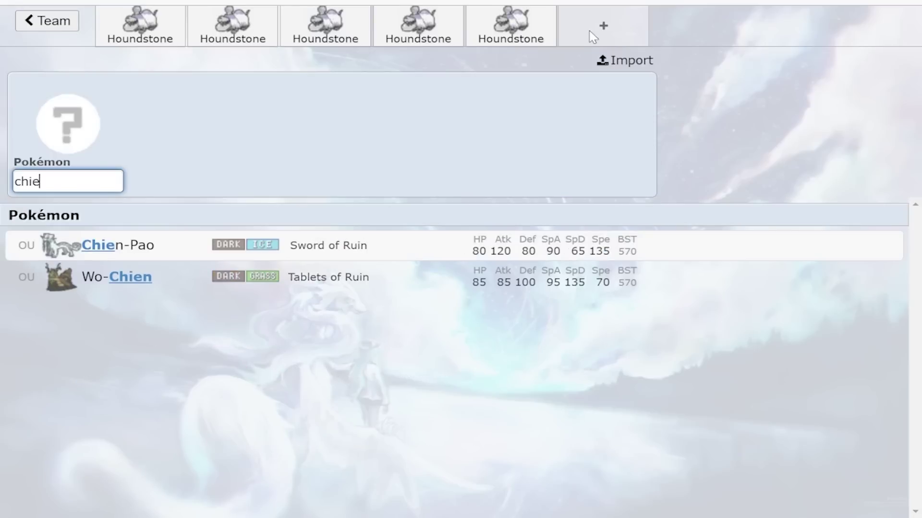
{"action": "left_click", "coordinate": [532, 255]}
{"action": "left_click", "coordinate": [493, 102]}
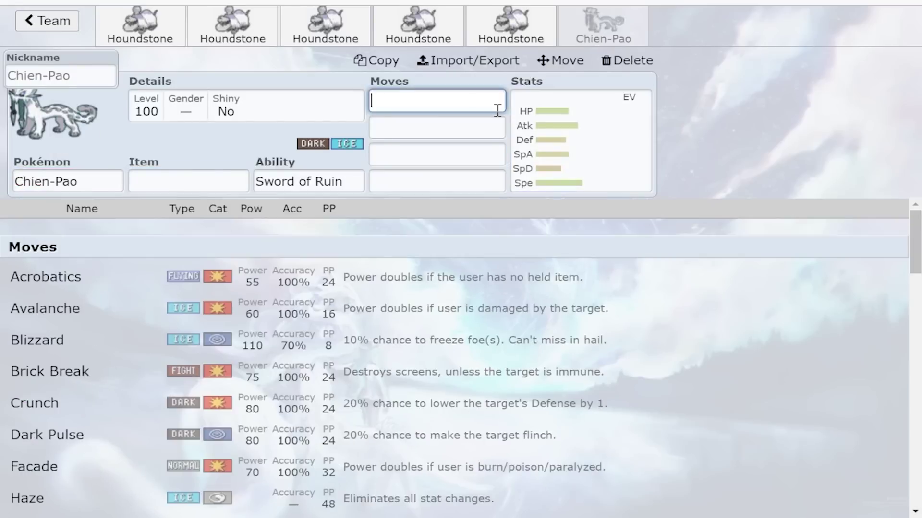
{"action": "left_click", "coordinate": [530, 119]}
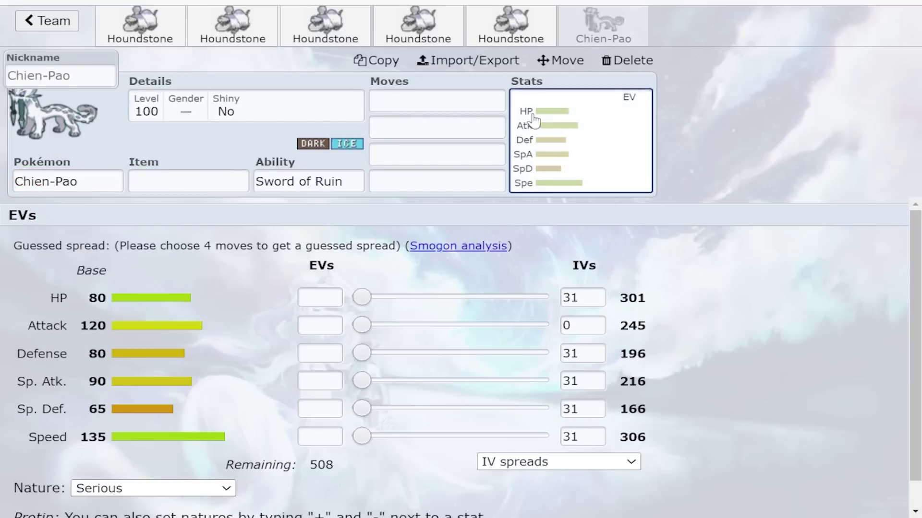
{"action": "left_click", "coordinate": [322, 181]}
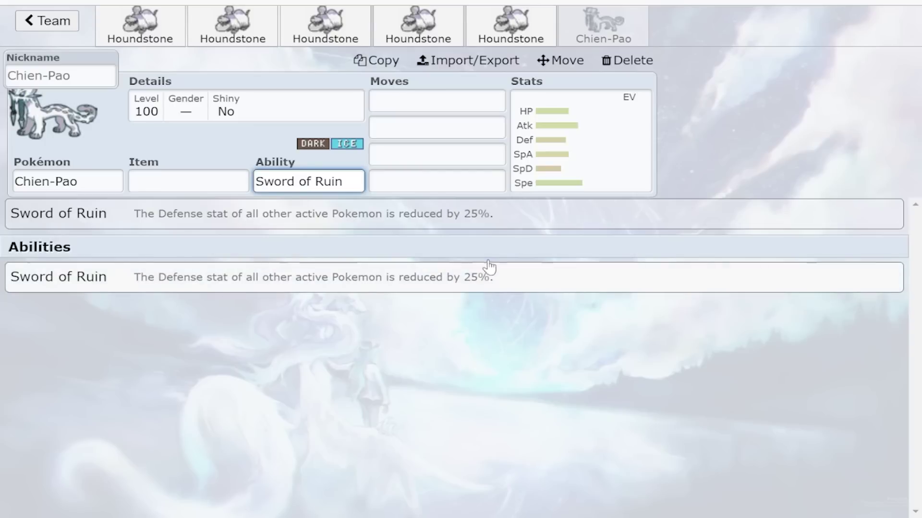
Step: Delete Chien-Pao from the team and reopen the EV spread of the third Houndstone set
{"action": "left_click", "coordinate": [624, 60]}
{"action": "left_click", "coordinate": [346, 38]}
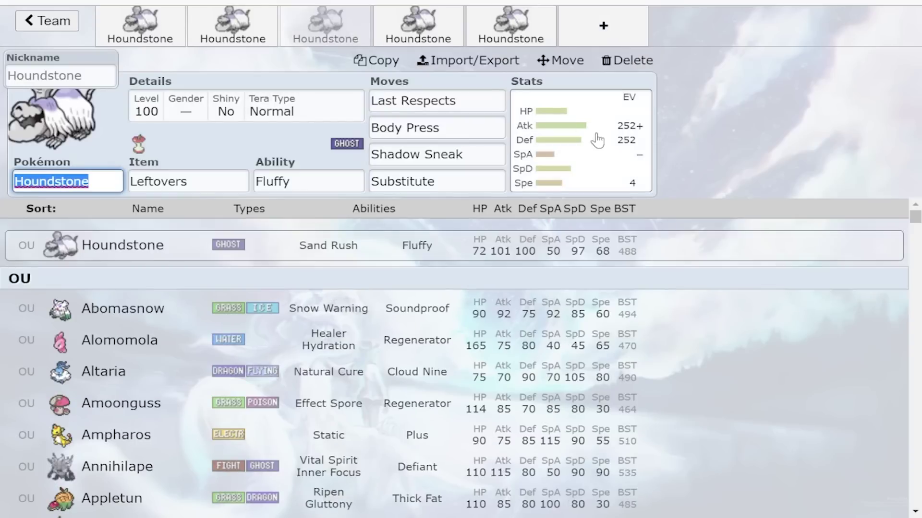
{"action": "left_click", "coordinate": [568, 124]}
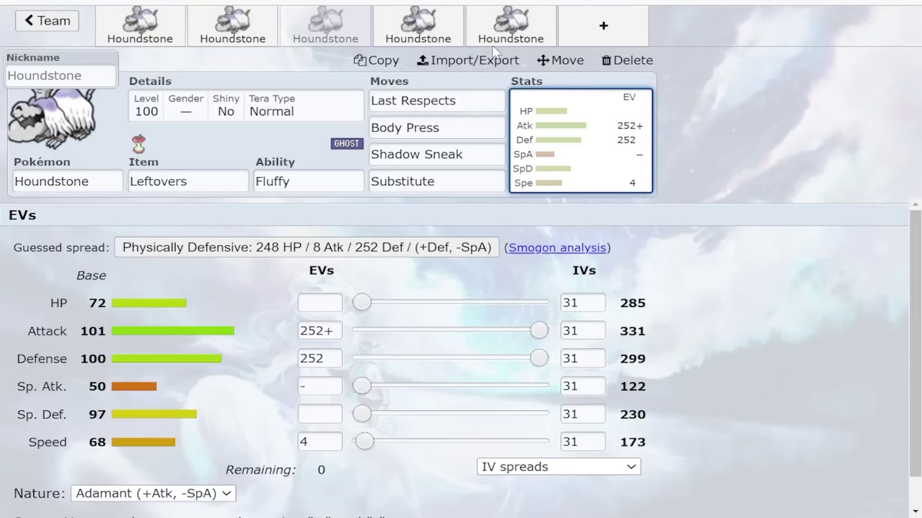
Step: Open the fourth Houndstone set, holding Choice Scarf, and compare its EV spread with the OU Pokémon list's base stats
{"action": "left_click", "coordinate": [456, 40]}
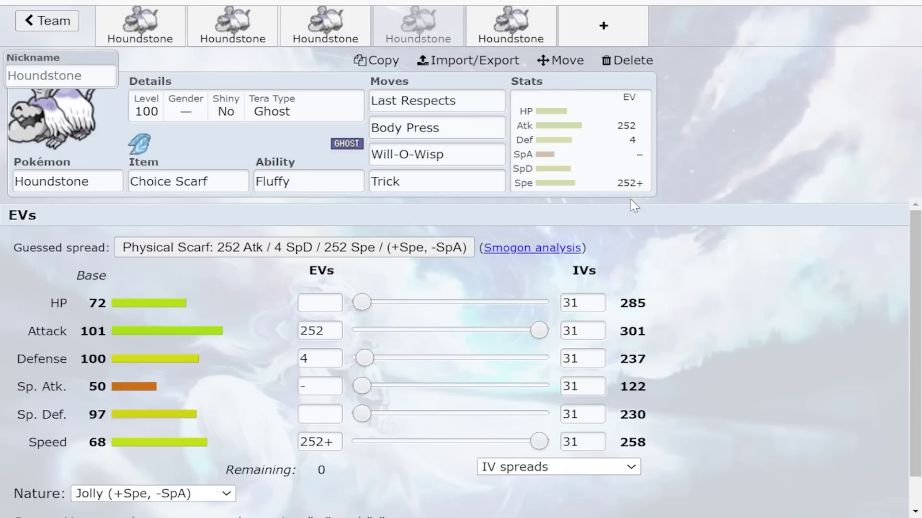
{"action": "left_click", "coordinate": [36, 181]}
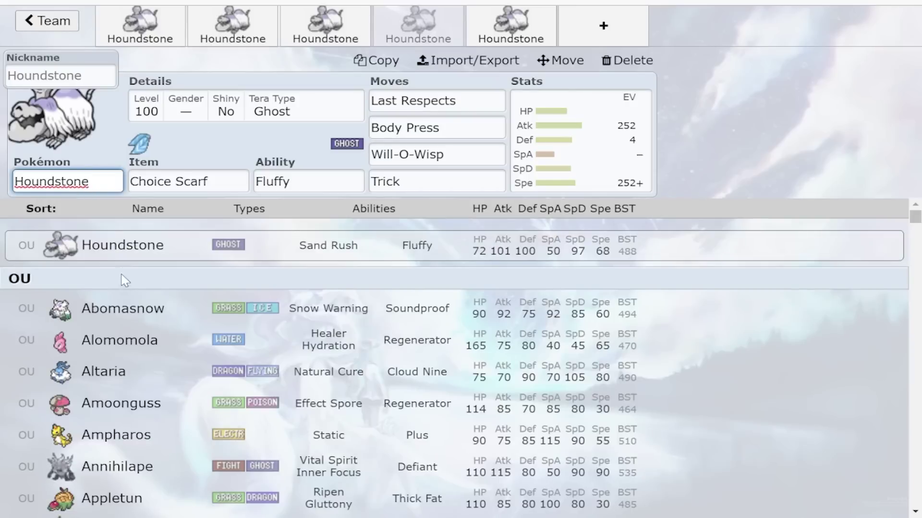
{"action": "scroll", "coordinate": [191, 411], "scroll_direction": "down", "scroll_amount": 15}
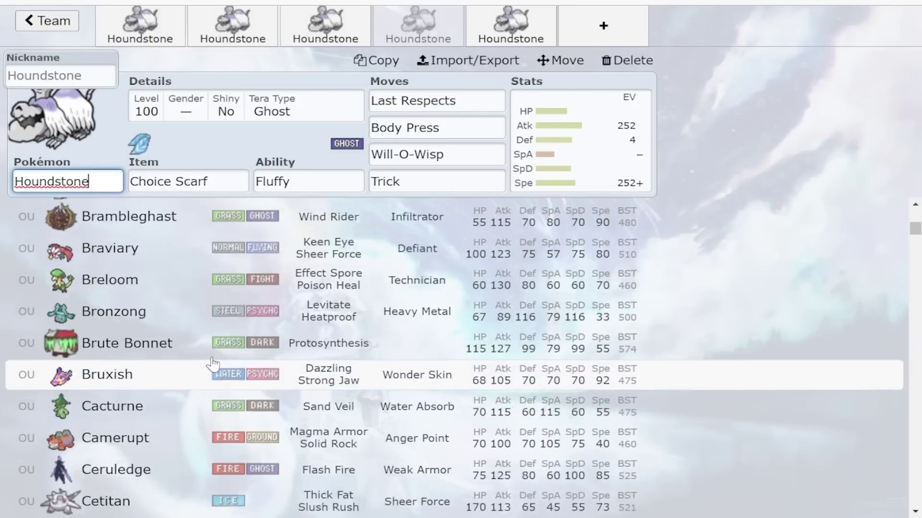
{"action": "scroll", "coordinate": [213, 365], "scroll_direction": "up", "scroll_amount": 9}
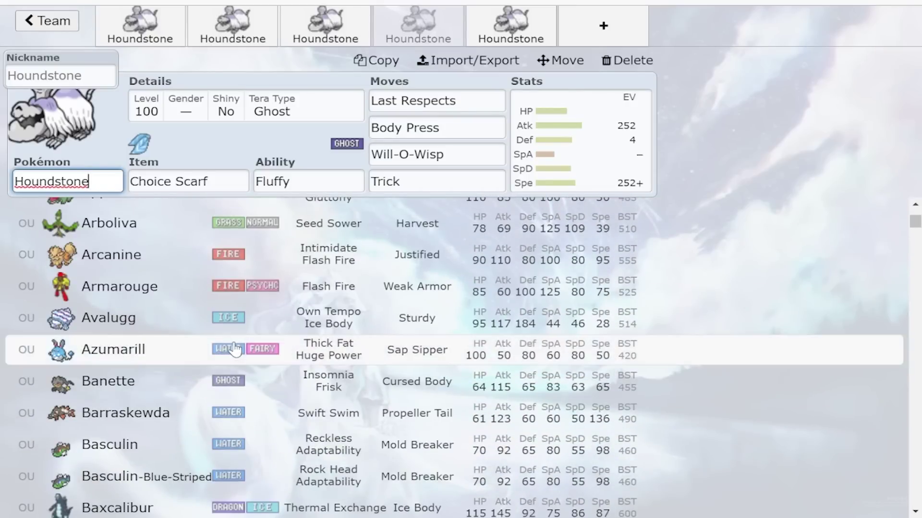
{"action": "scroll", "coordinate": [235, 349], "scroll_direction": "up", "scroll_amount": 5}
{"action": "left_click", "coordinate": [557, 130]}
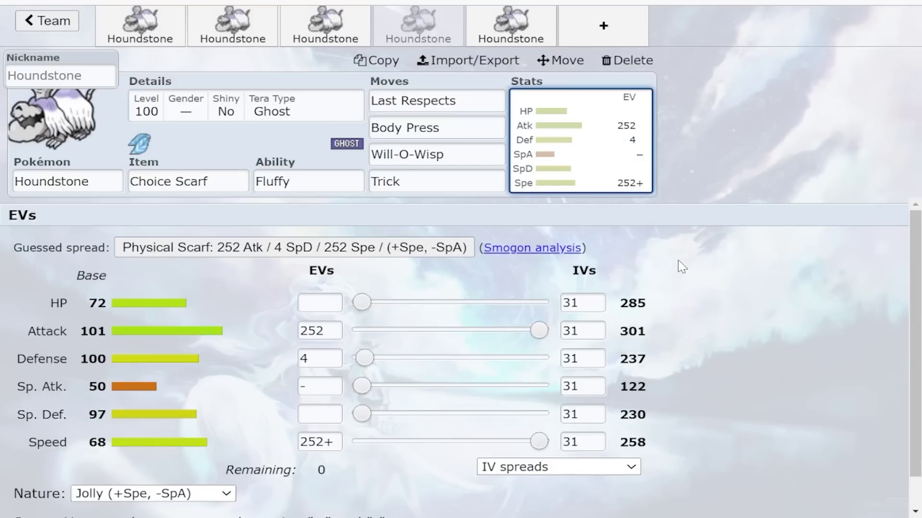
{"action": "left_click", "coordinate": [115, 190]}
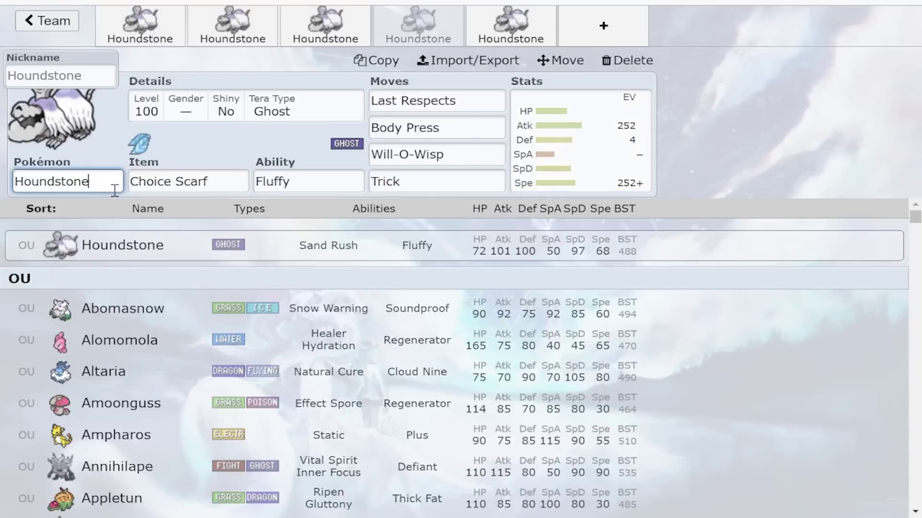
{"action": "scroll", "coordinate": [375, 346], "scroll_direction": "down", "scroll_amount": 10}
{"action": "left_click", "coordinate": [598, 163]}
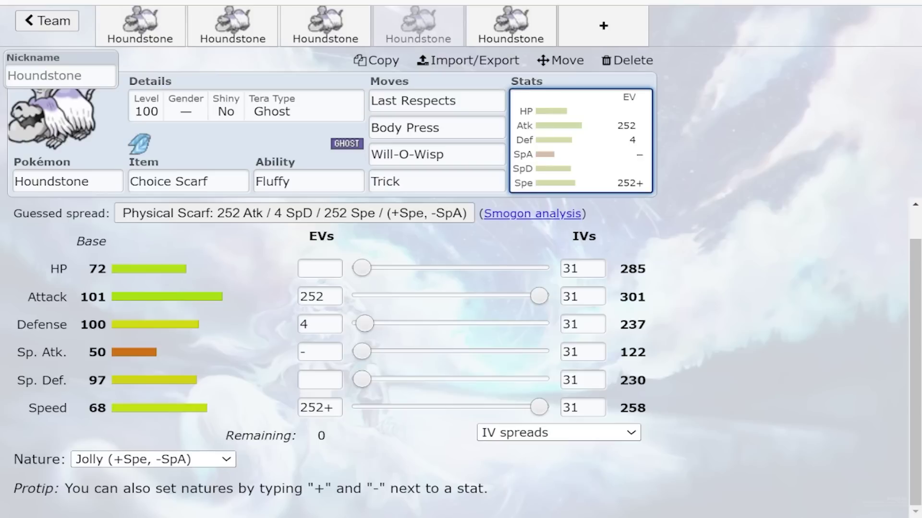
Step: Open the fifth Houndstone set, with Leftovers and Tera Fighting, and examine its Last Respects details and EV spread
{"action": "left_click", "coordinate": [535, 21]}
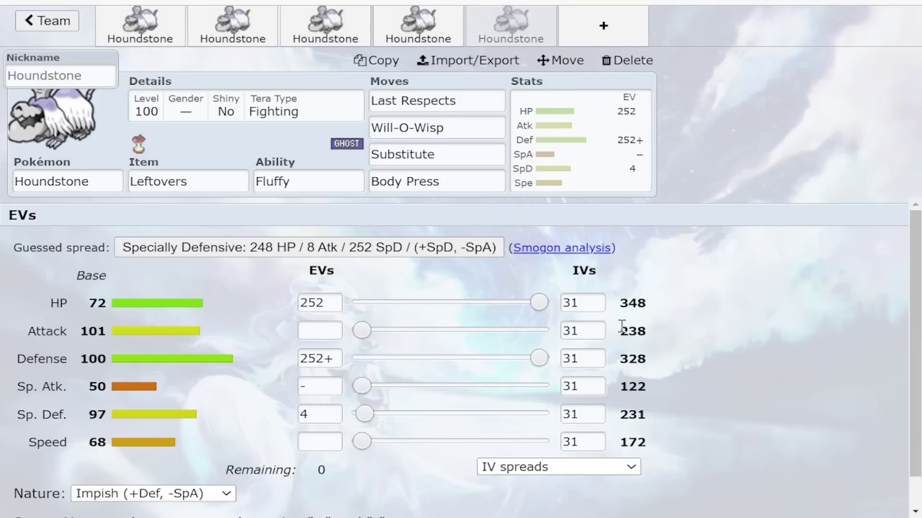
{"action": "left_click", "coordinate": [461, 102]}
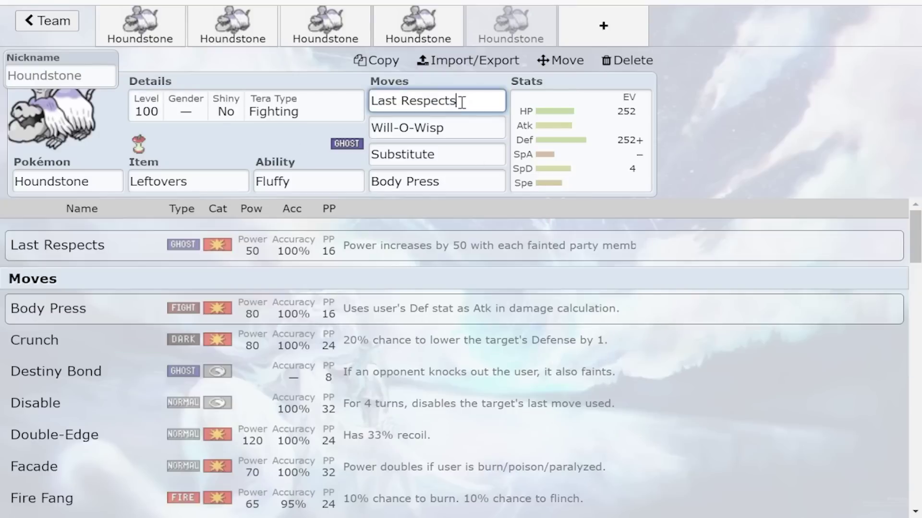
{"action": "left_click", "coordinate": [590, 144]}
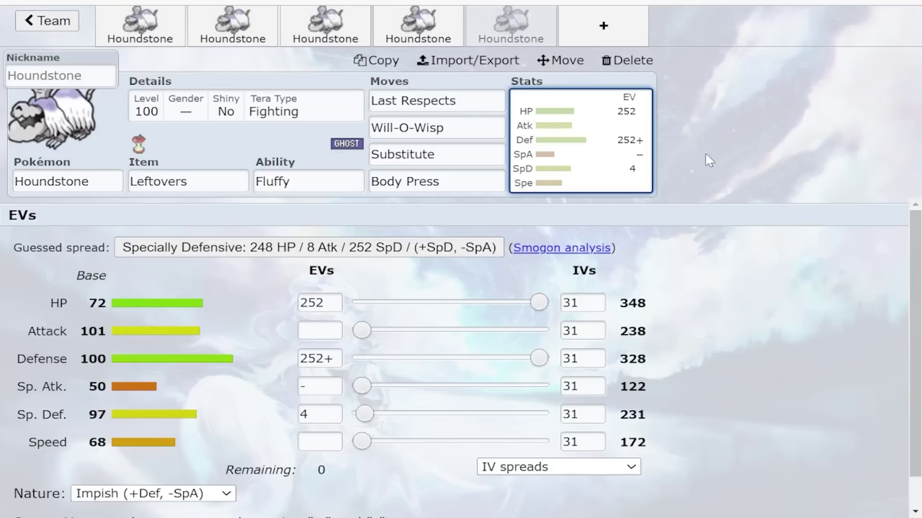
Step: Go through the move slots of the fifth Houndstone set and return to its EV spread
{"action": "left_click", "coordinate": [457, 99]}
{"action": "left_click", "coordinate": [450, 128]}
{"action": "key", "text": "Tab"}
{"action": "key", "text": "Tab"}
{"action": "key", "text": "Tab"}
{"action": "key", "text": "shift+Tab"}
{"action": "key", "text": "shift+Tab"}
{"action": "key", "text": "shift+Tab"}
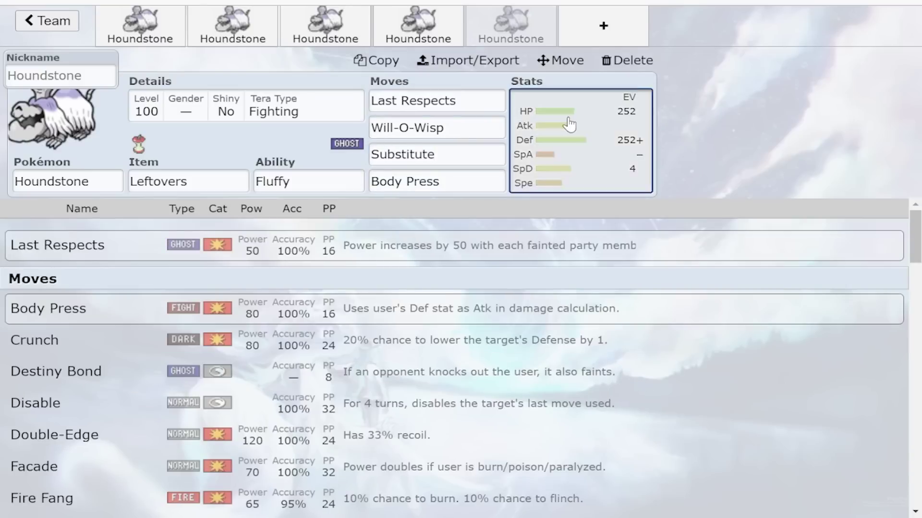
{"action": "left_click", "coordinate": [565, 124]}
Step: Recheck Last Respects, Will-O-Wisp, Substitute and Body Press in the fifth set, ending on its EVs
{"action": "left_click", "coordinate": [445, 100]}
{"action": "left_click", "coordinate": [469, 130]}
{"action": "left_click", "coordinate": [461, 159]}
{"action": "key", "text": "Tab"}
{"action": "left_click", "coordinate": [587, 174]}
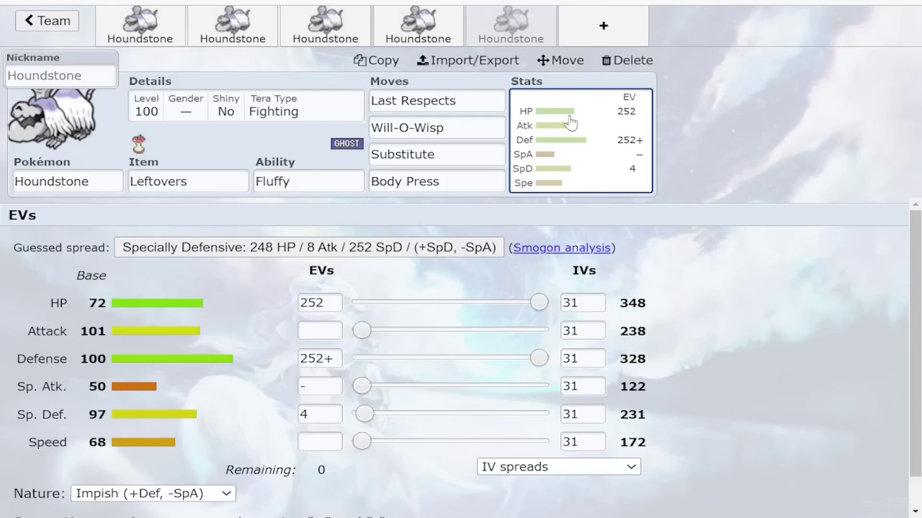
Step: Compare the EV spreads of all five Houndstone sets, ending on the Tera Fighting set
{"action": "left_click", "coordinate": [418, 30]}
{"action": "left_click", "coordinate": [341, 31]}
{"action": "left_click", "coordinate": [242, 33]}
{"action": "left_click", "coordinate": [170, 34]}
{"action": "left_click", "coordinate": [326, 30]}
{"action": "left_click", "coordinate": [418, 30]}
{"action": "left_click", "coordinate": [511, 30]}
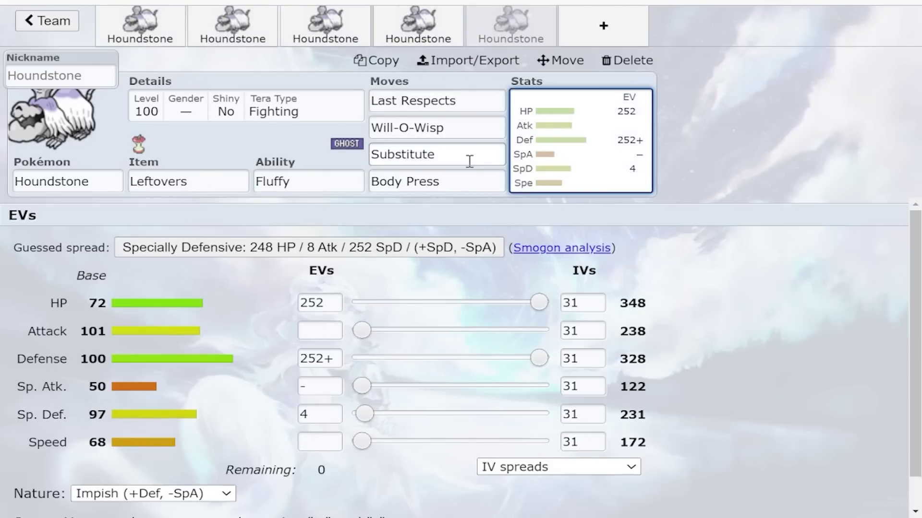
Step: Examine the full list of moves available to Houndstone in the fifth set, including the usually useless ones, and return to its EVs
{"action": "left_click", "coordinate": [473, 101]}
{"action": "scroll", "coordinate": [448, 297], "scroll_direction": "down", "scroll_amount": 2}
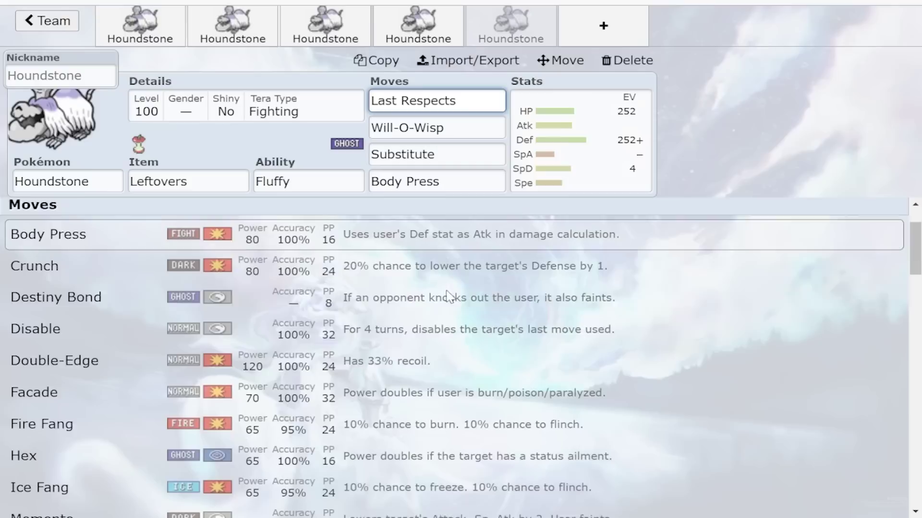
{"action": "scroll", "coordinate": [448, 298], "scroll_direction": "down", "scroll_amount": 8}
{"action": "scroll", "coordinate": [458, 271], "scroll_direction": "up", "scroll_amount": 3}
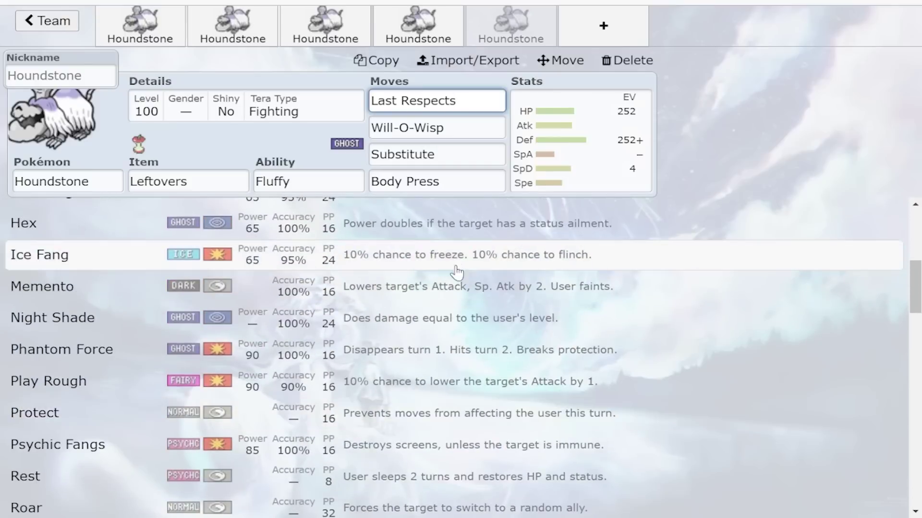
{"action": "scroll", "coordinate": [461, 268], "scroll_direction": "down", "scroll_amount": 9}
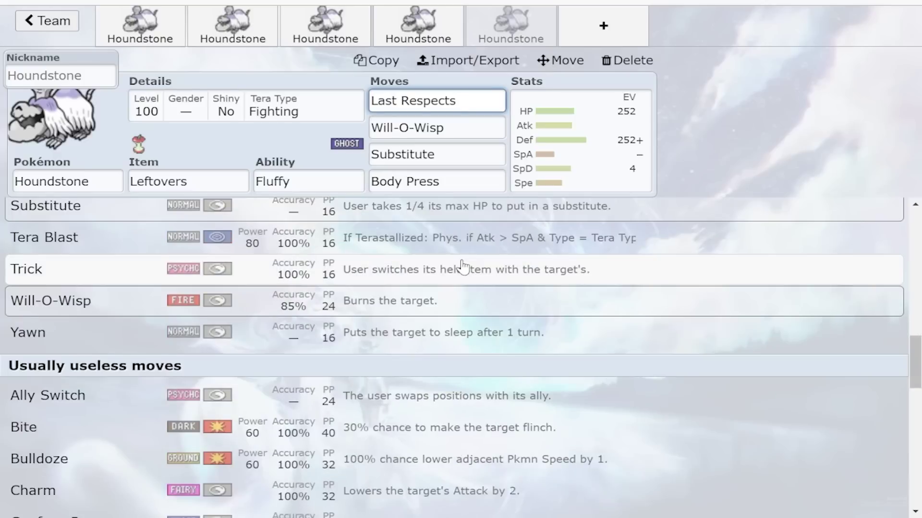
{"action": "scroll", "coordinate": [462, 268], "scroll_direction": "down", "scroll_amount": 14}
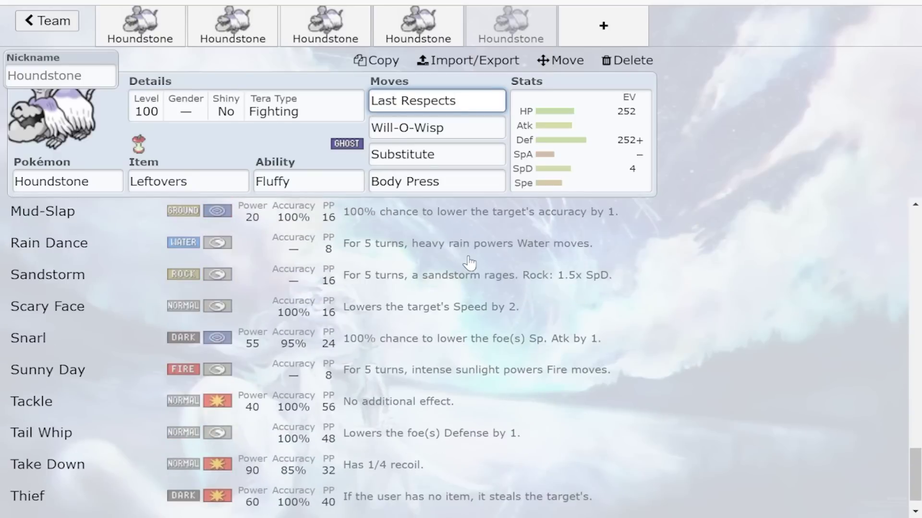
{"action": "left_click", "coordinate": [584, 136]}
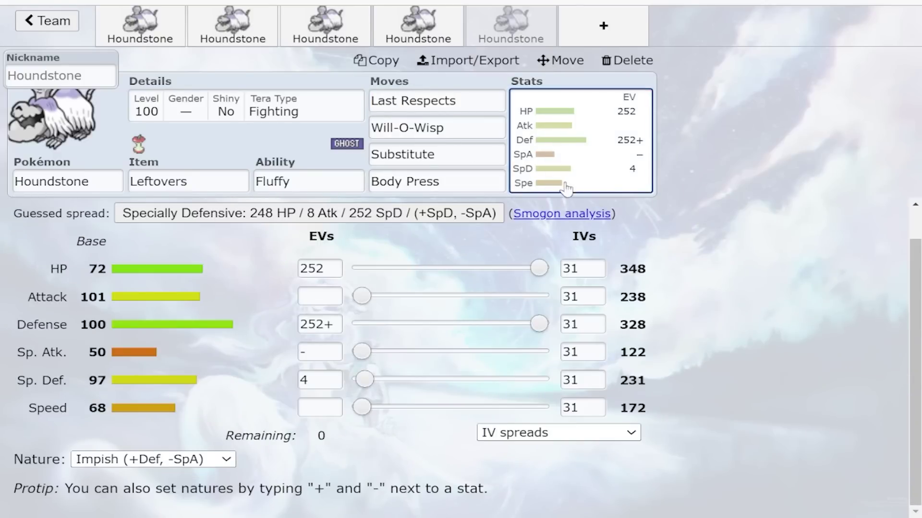